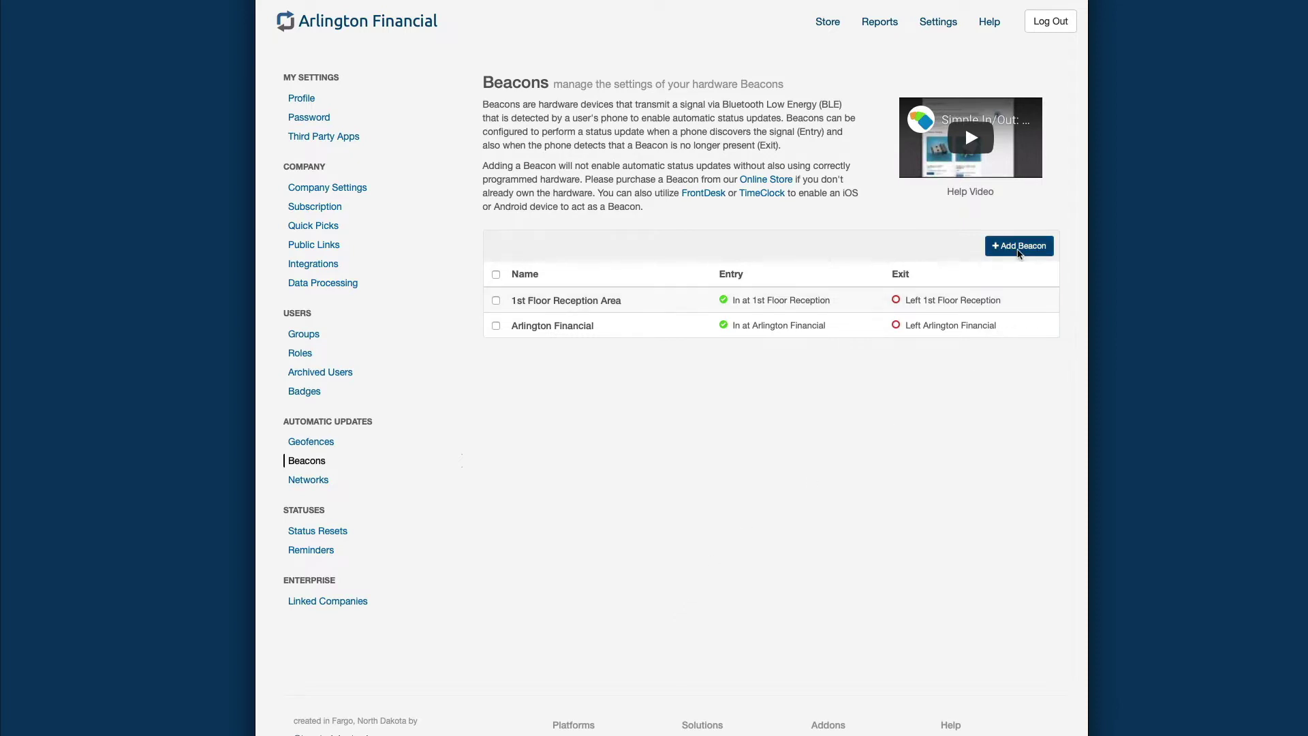
Start a new beacon and name it 'New Office Complex', fixing a typo
click(1020, 248)
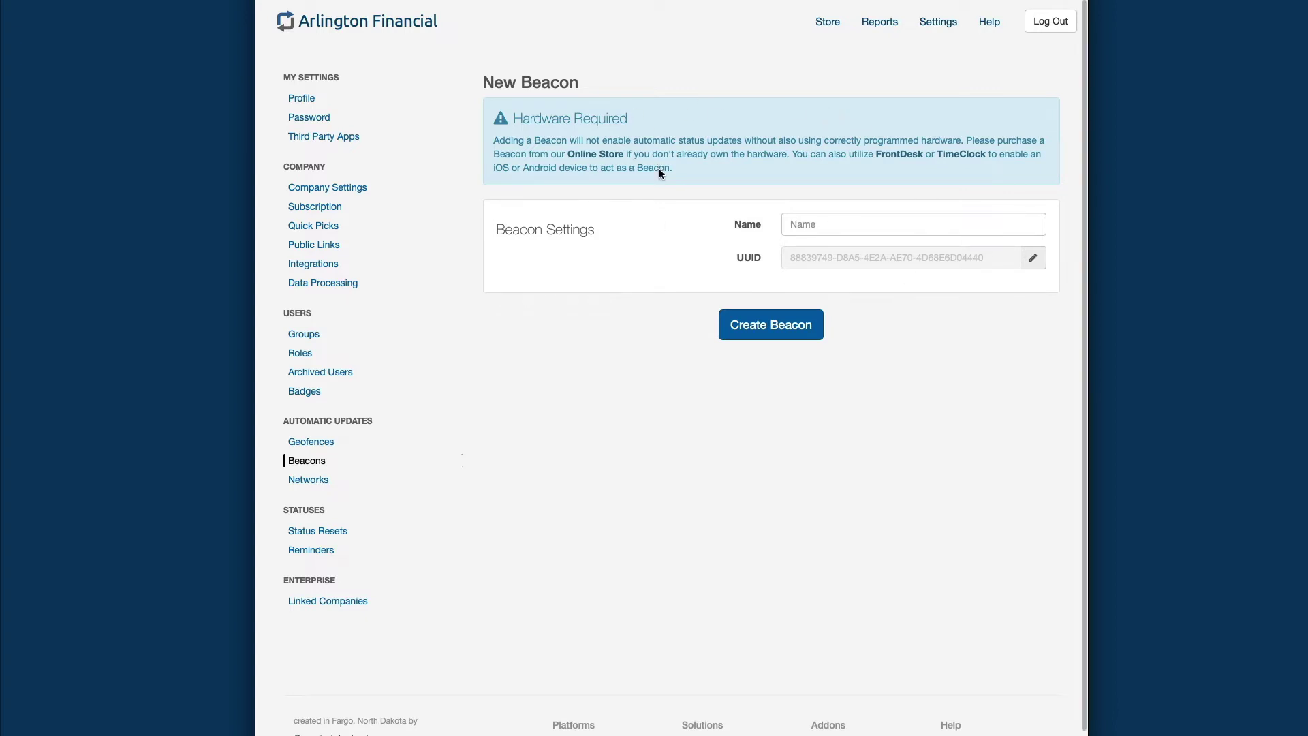
click(828, 230)
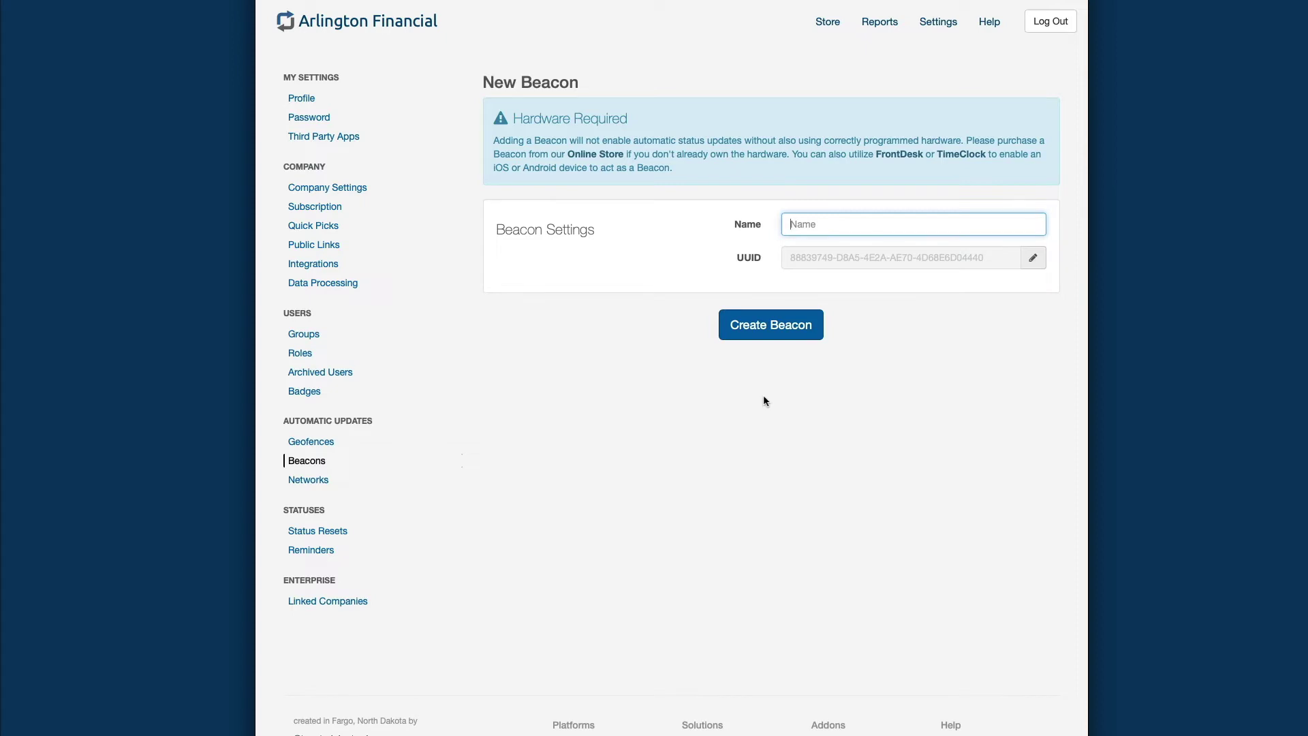
text(New Office Comble)
key(BackSpace)
key(BackSpace)
key(BackSpace)
text(plex)
Save New Office Complex, reopen it and select its whole UUID
click(782, 338)
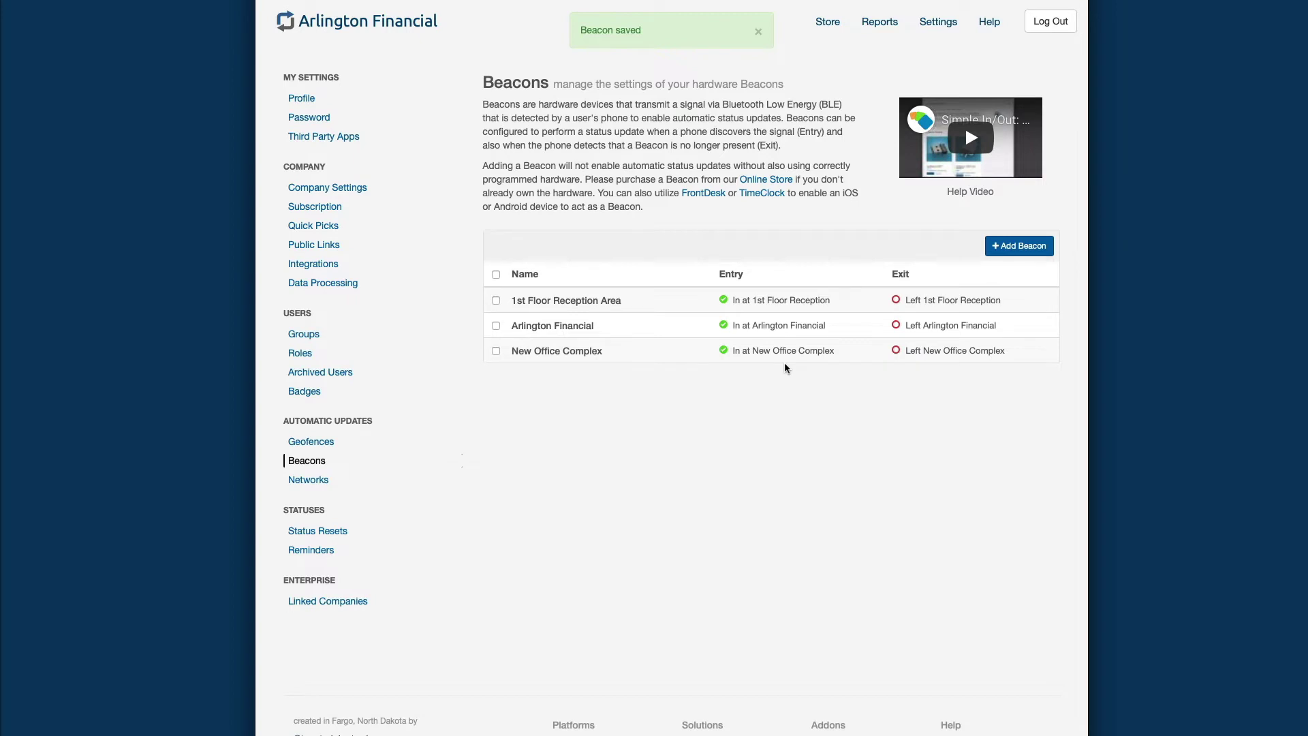
click(590, 350)
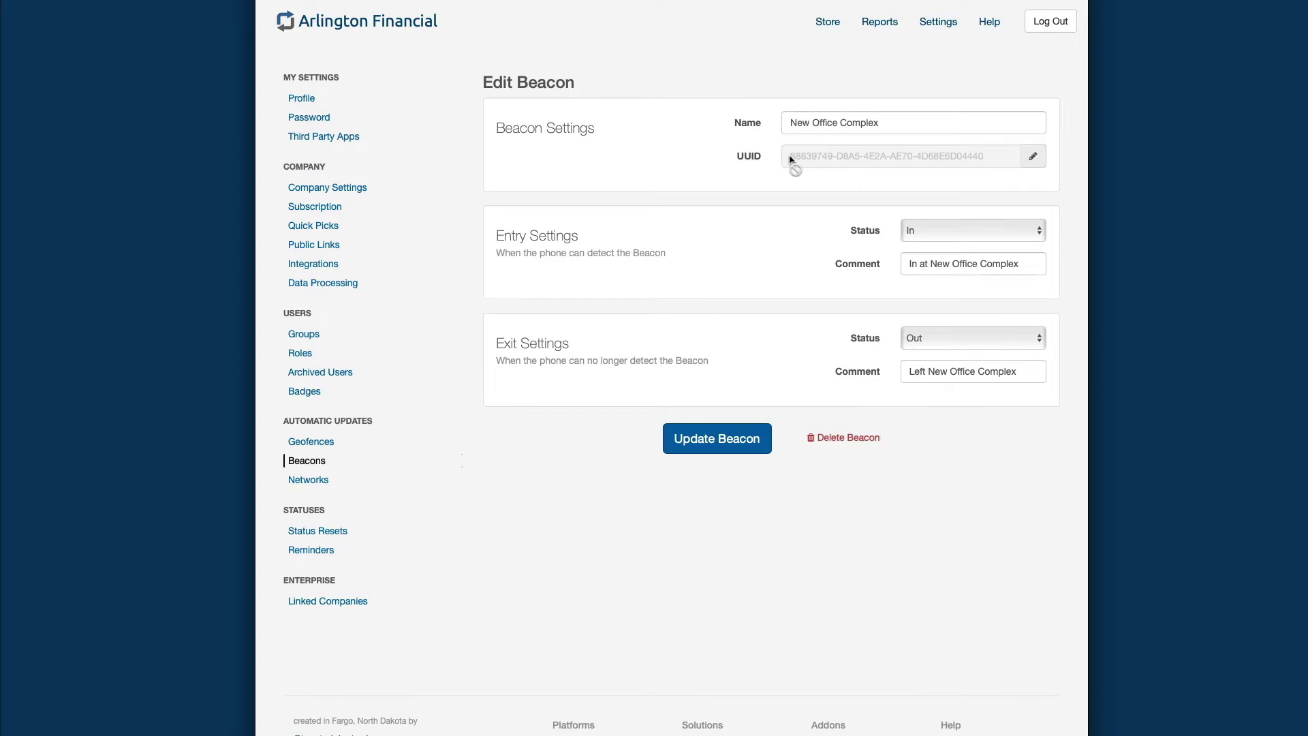
drag(789, 156, 1005, 158)
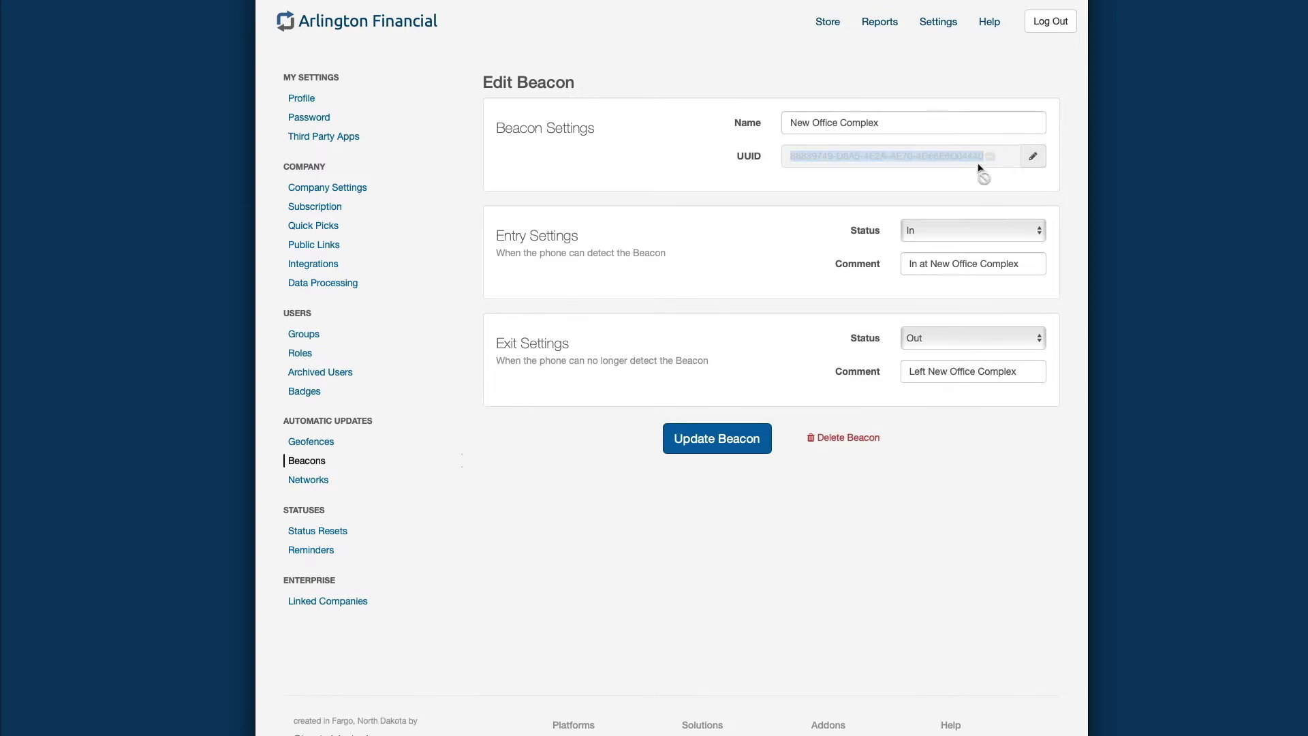
click(998, 165)
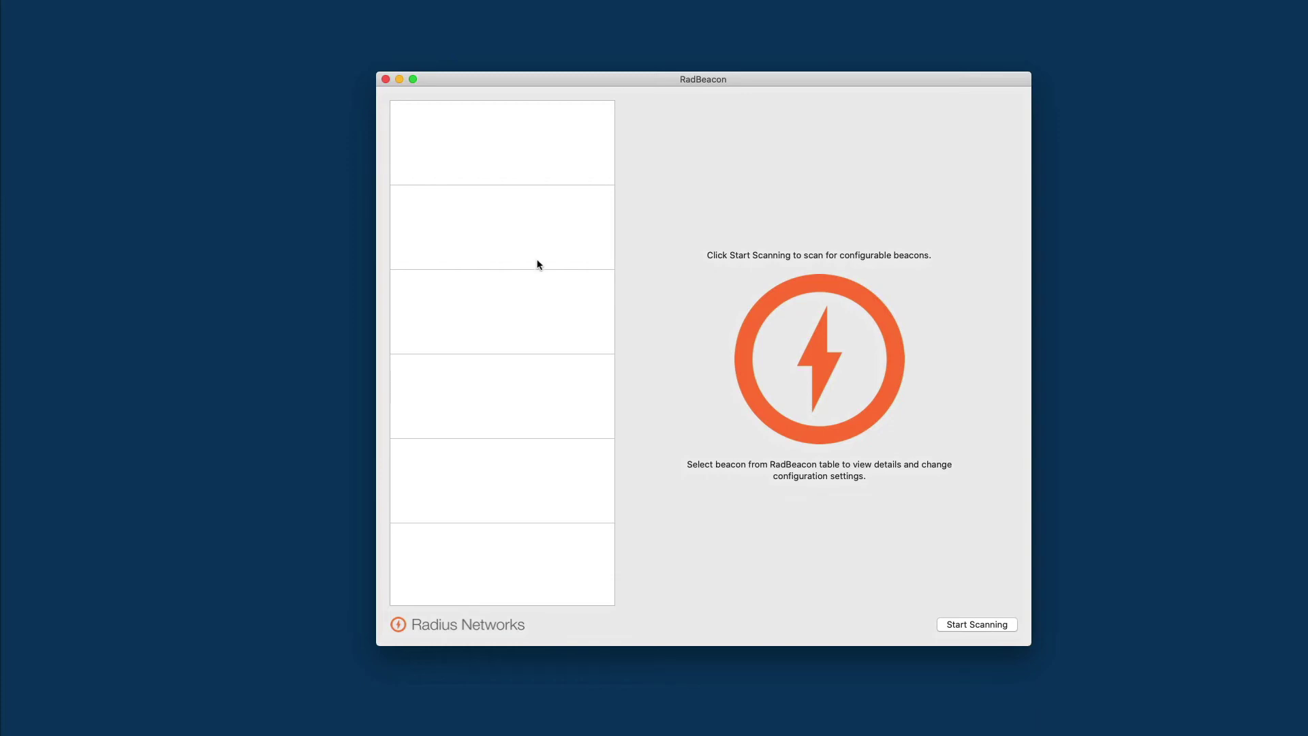
Scan for configurable beacons in RadBeacon to find the RadBeacon USB
click(982, 621)
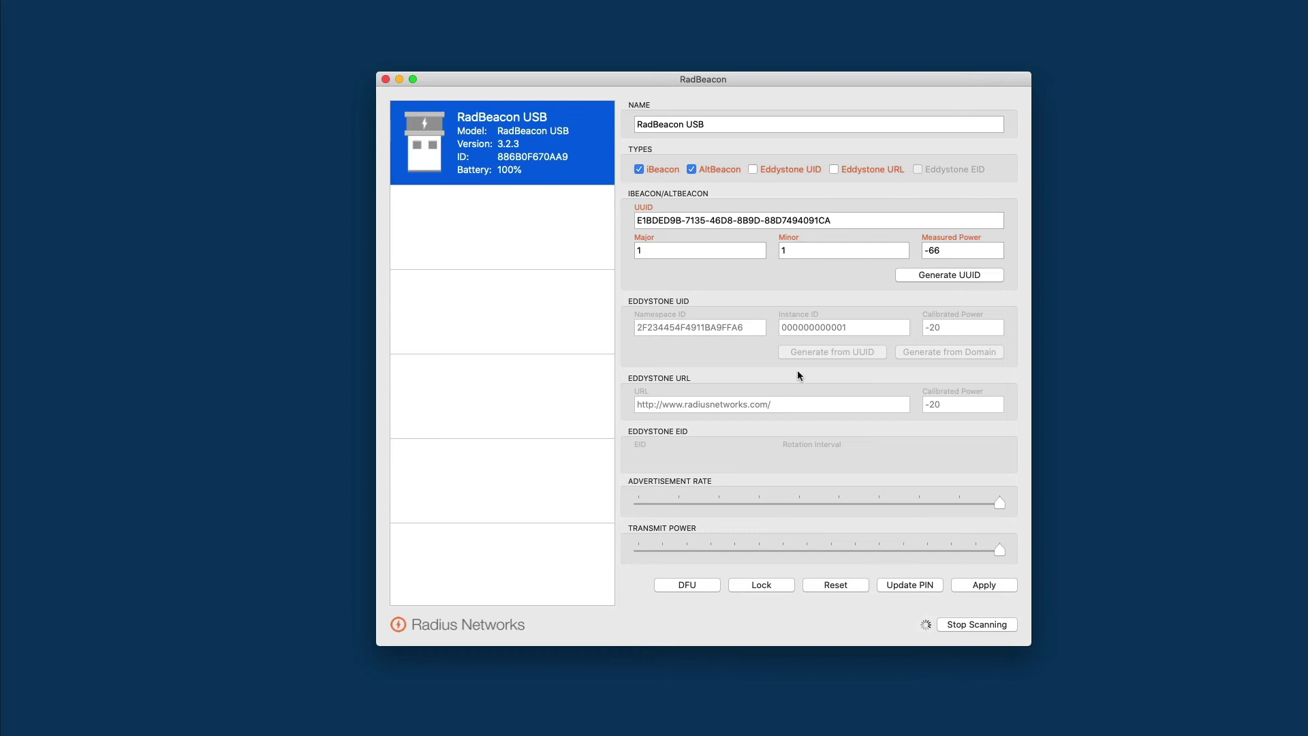
click(840, 218)
drag(840, 219, 555, 219)
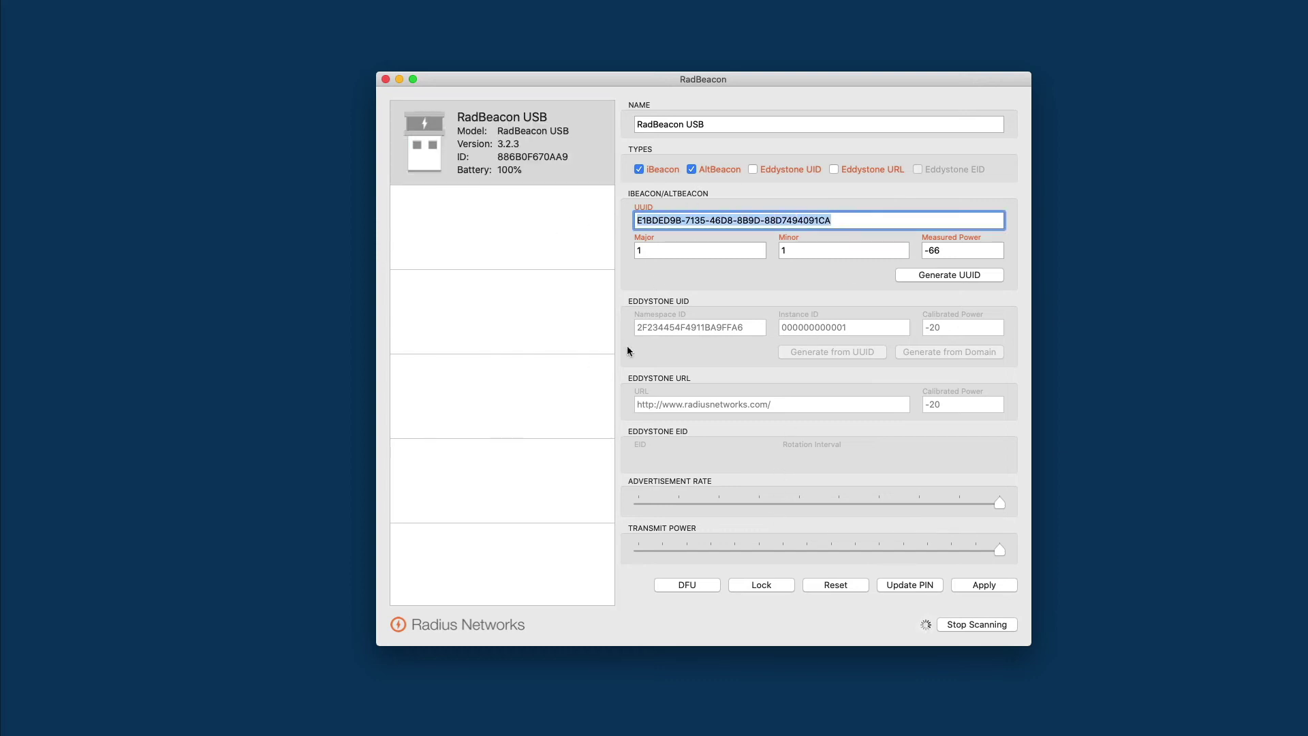
text(88839749-D8A5-4E2A-AE70-4D68E6D04440)
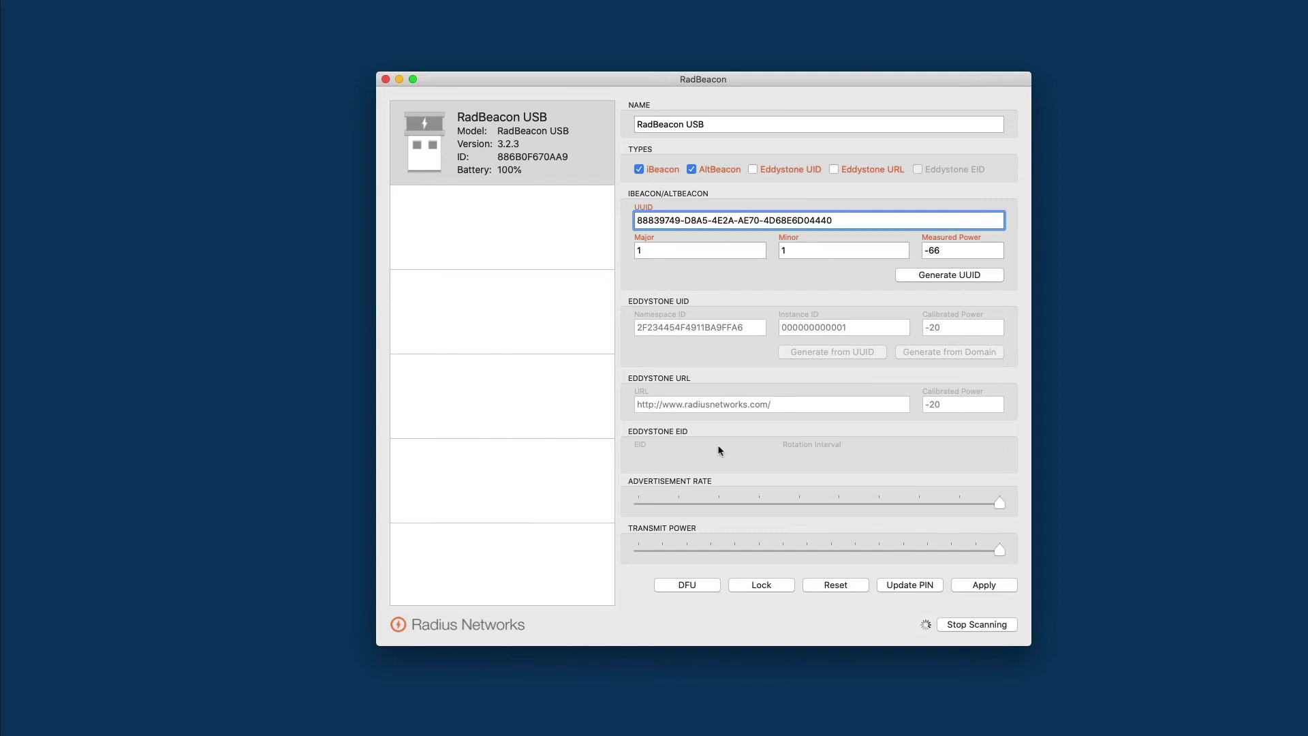
click(970, 585)
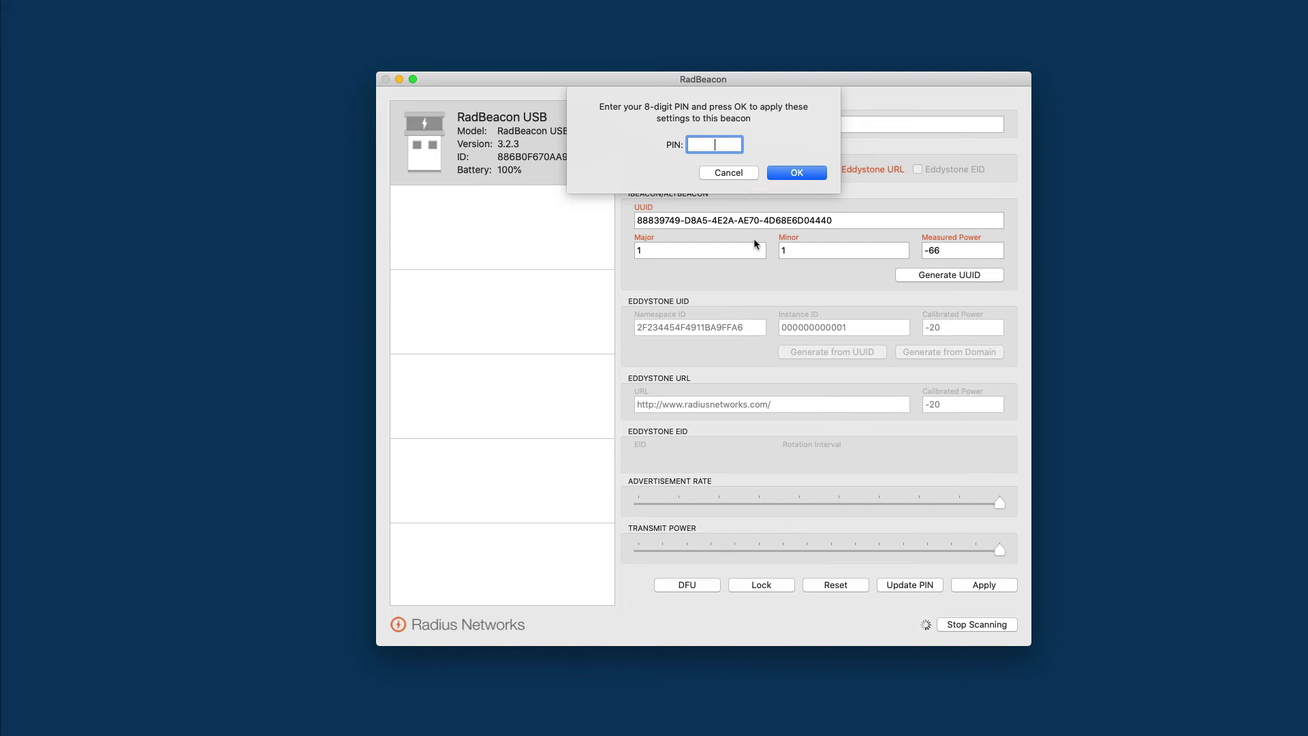
text(00000000)
click(788, 171)
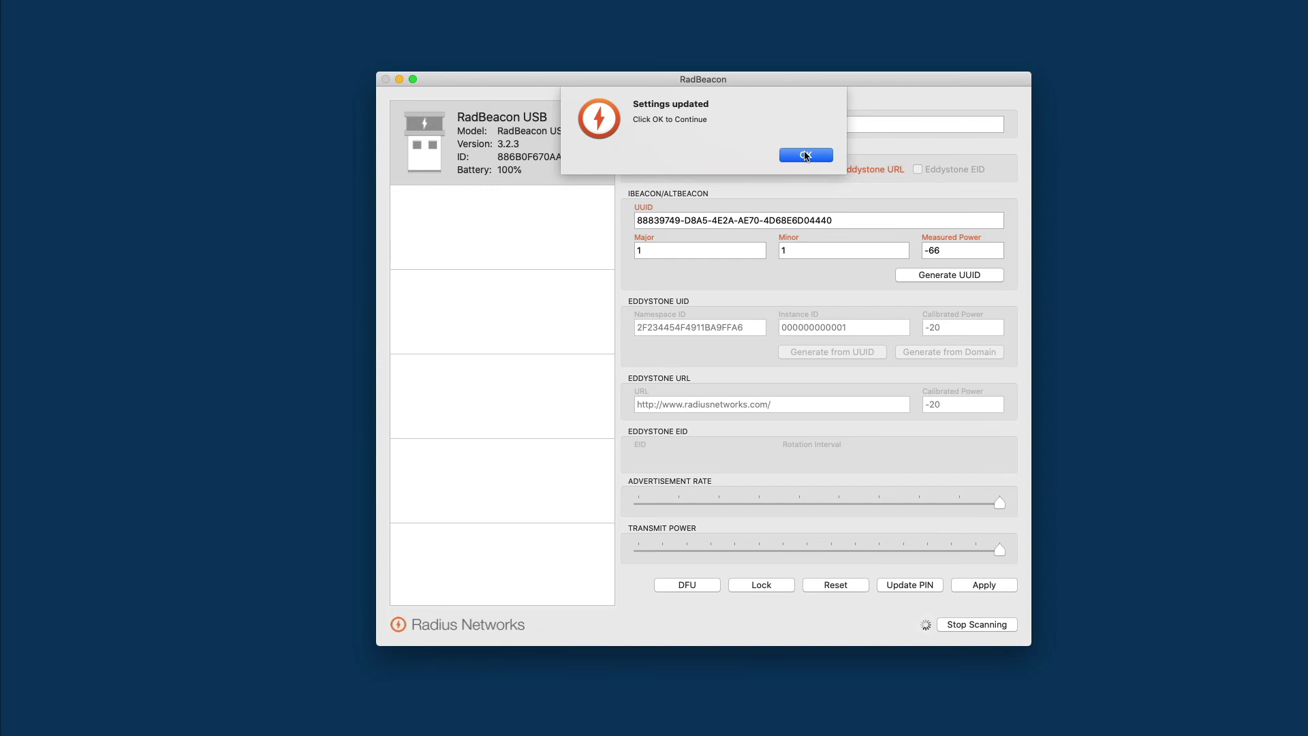
click(805, 156)
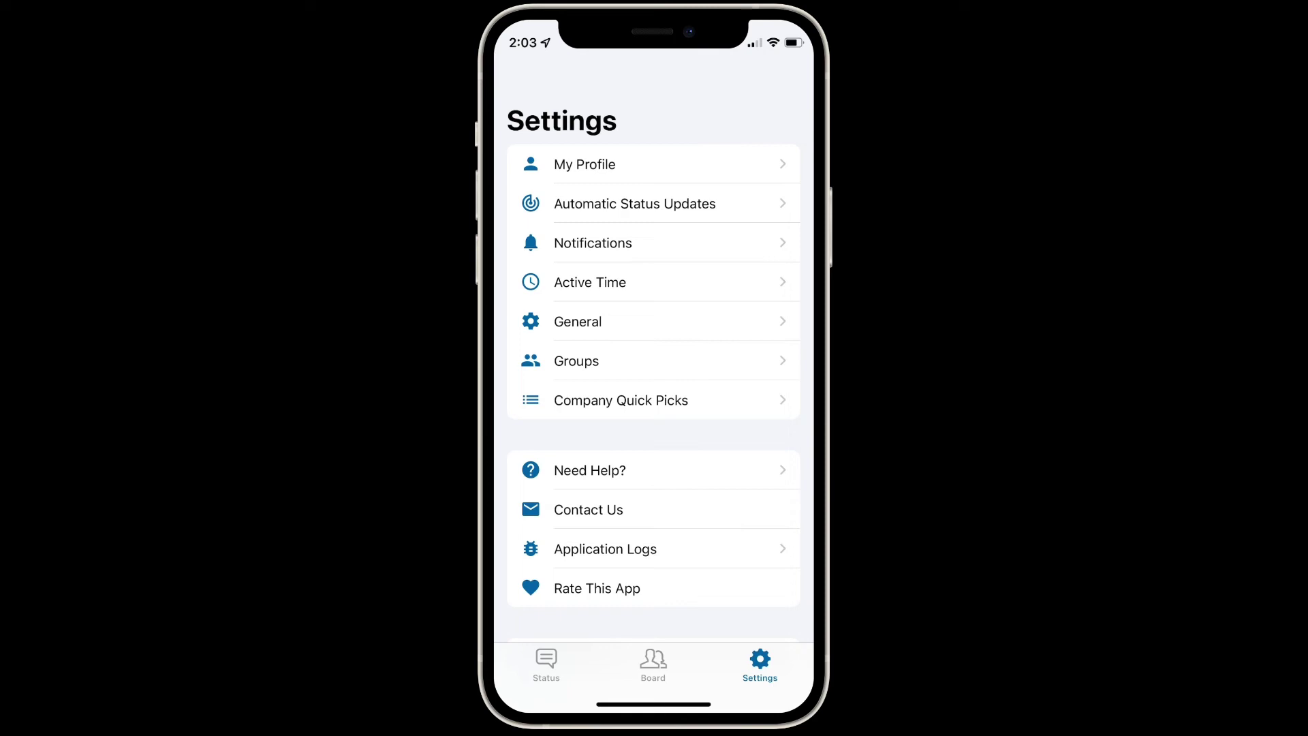
Go to Automatic Status Updates > Beacons in the phone app and refresh the list
click(634, 203)
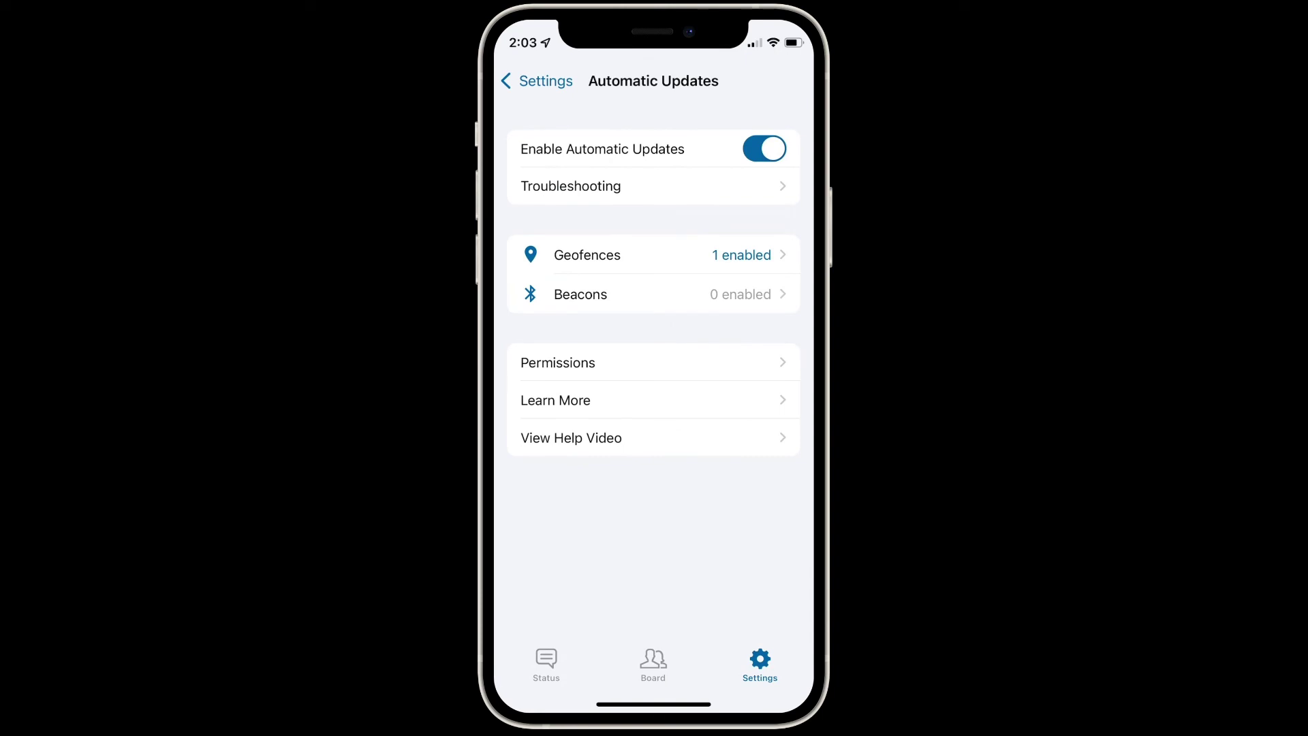
click(581, 294)
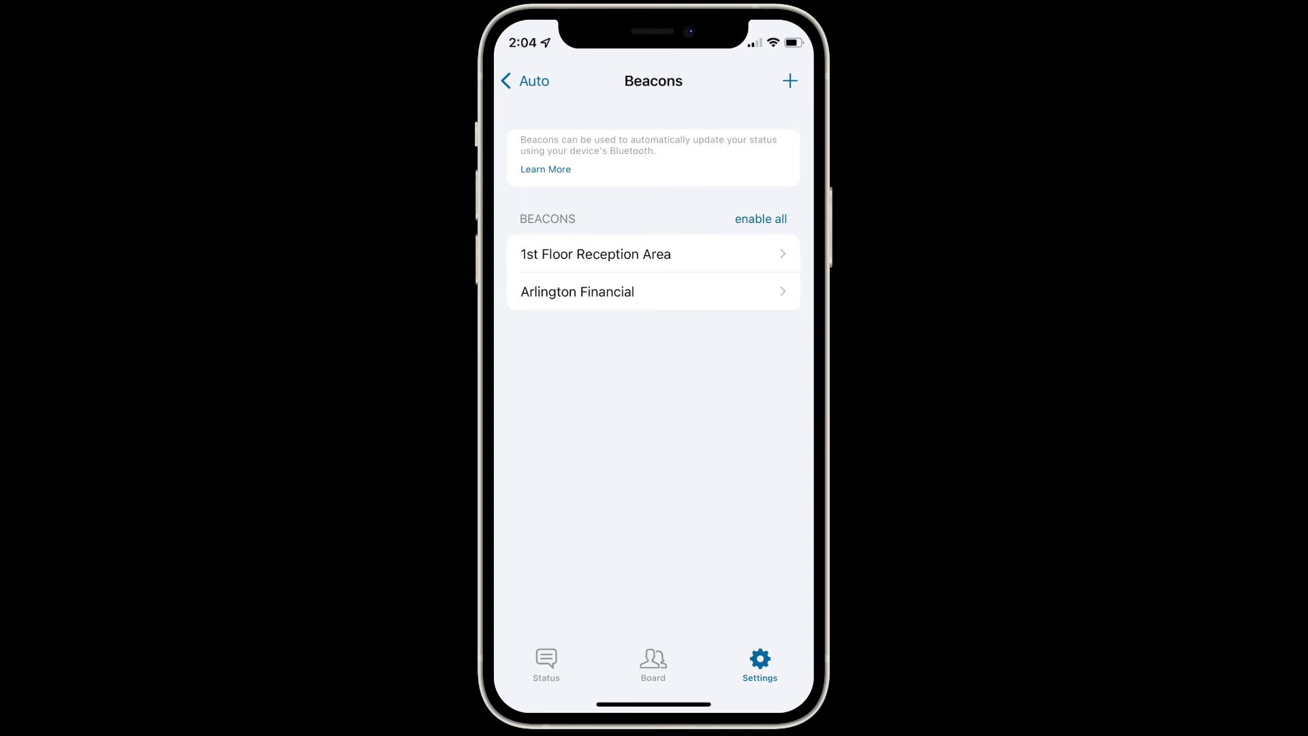
scroll(653, 273, up, 3)
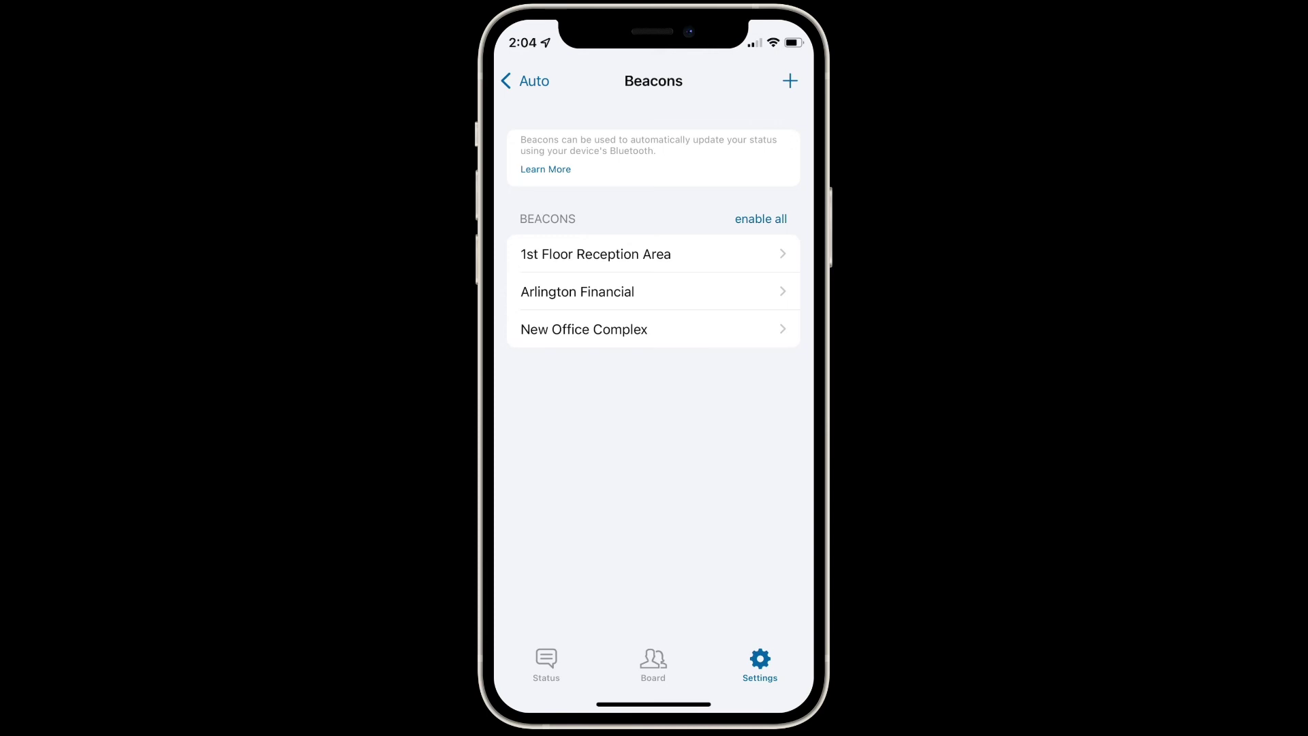
Open New Office Complex on the phone and search for the beacon nearby
click(583, 329)
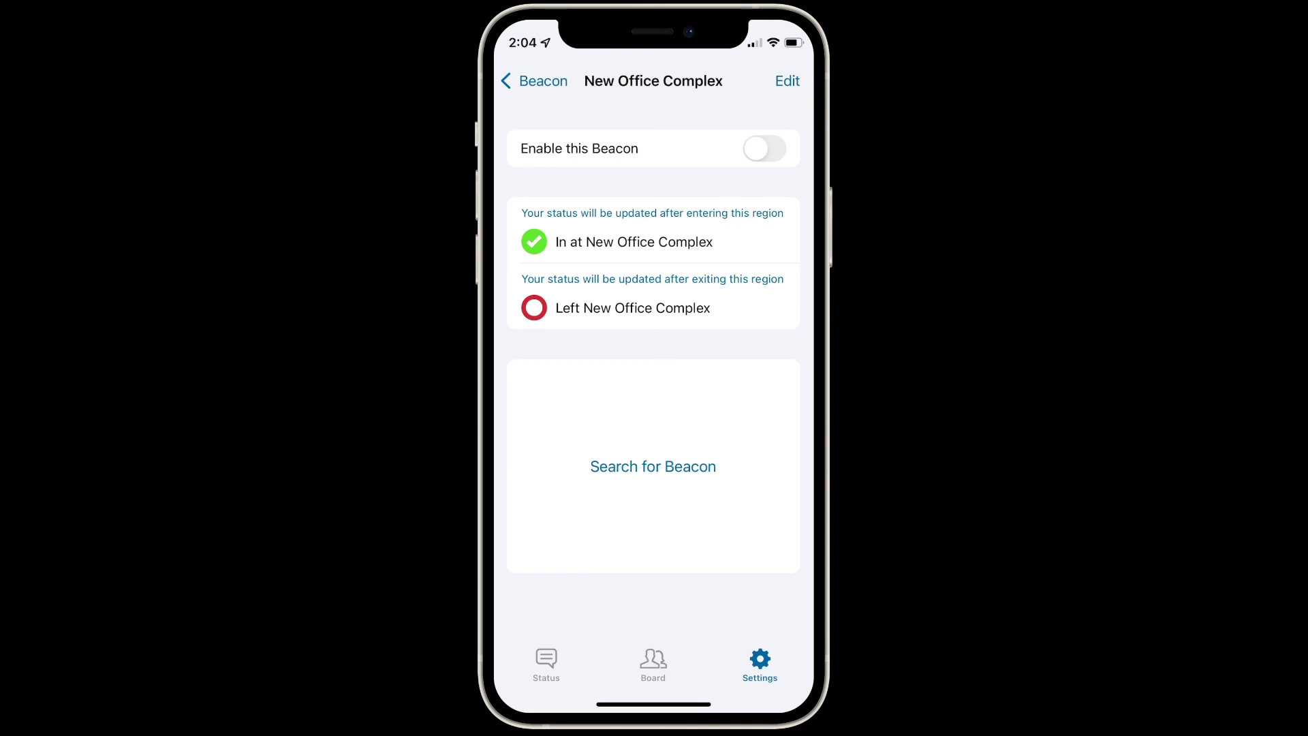
click(653, 466)
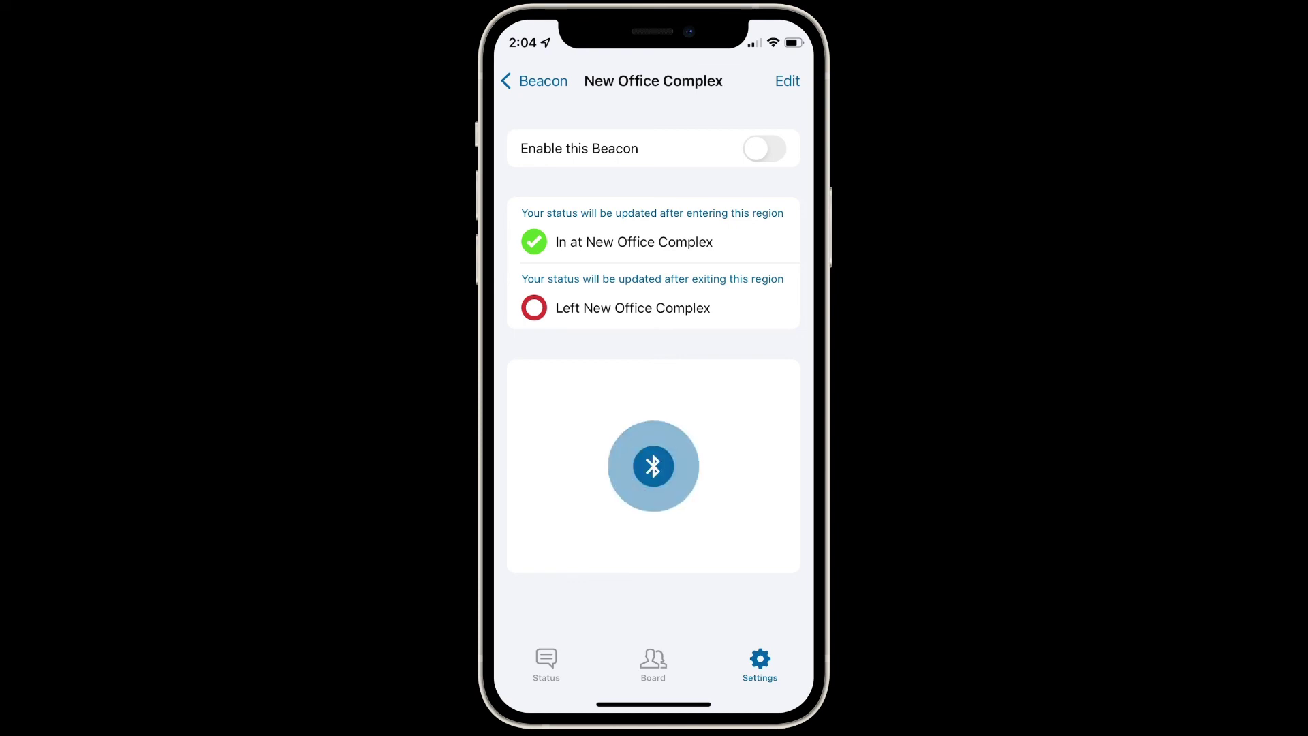